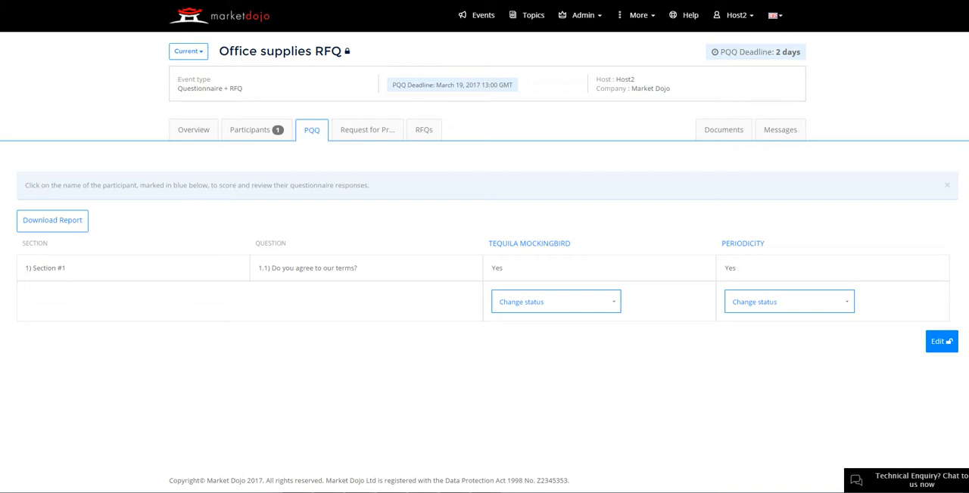
# Allow Tequila Mockingbird to resubmit its PQQ, and from the participant account answer No to the terms question and submit
pyautogui.click(555, 302)
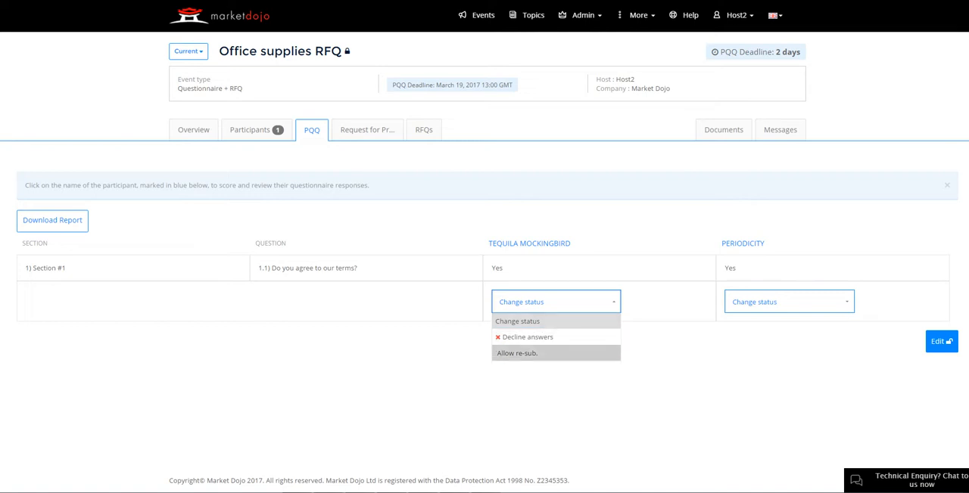
pyautogui.click(517, 353)
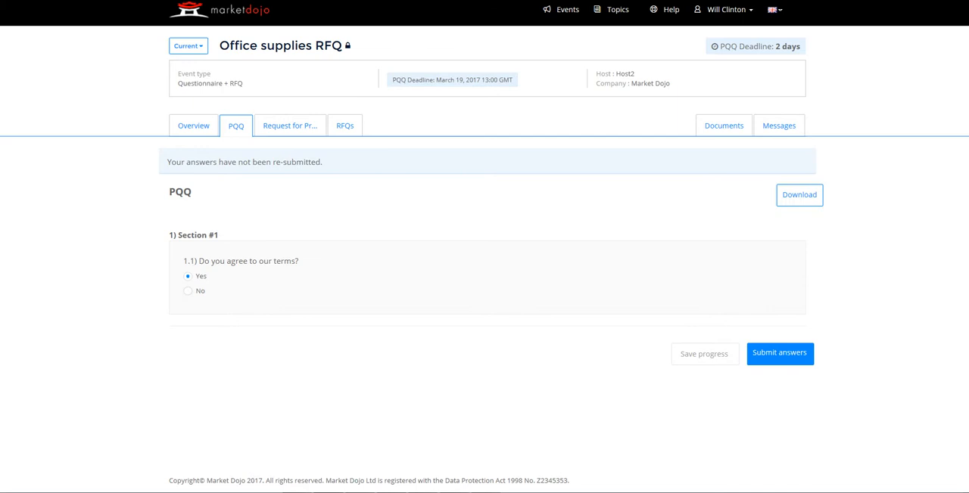
pyautogui.click(187, 291)
pyautogui.click(780, 355)
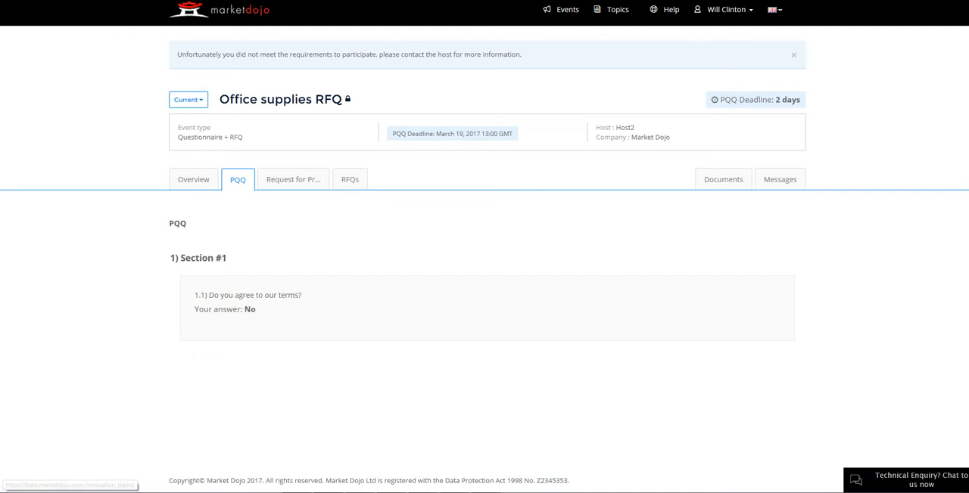
pyautogui.moveTo(455, 133)
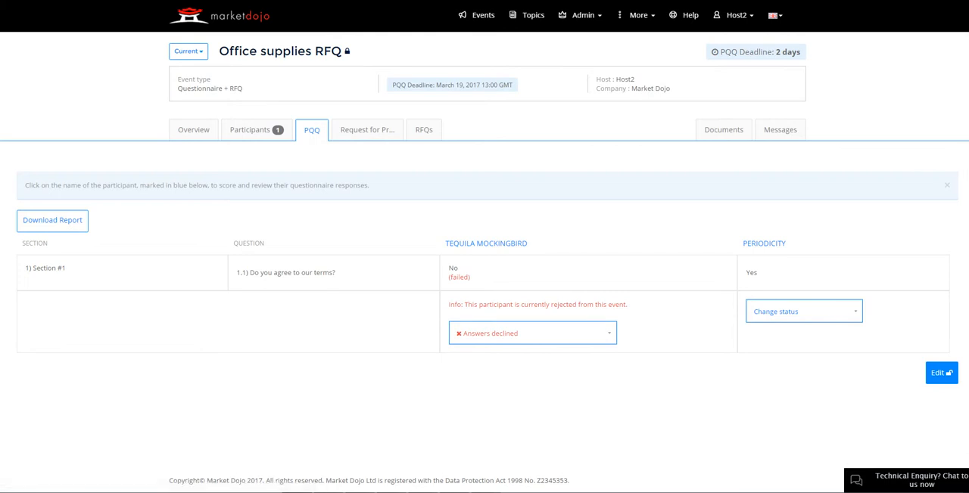
# From the host account, allow Tequila Mockingbird to resubmit its declined PQQ answers and accept it back into the event
pyautogui.click(532, 334)
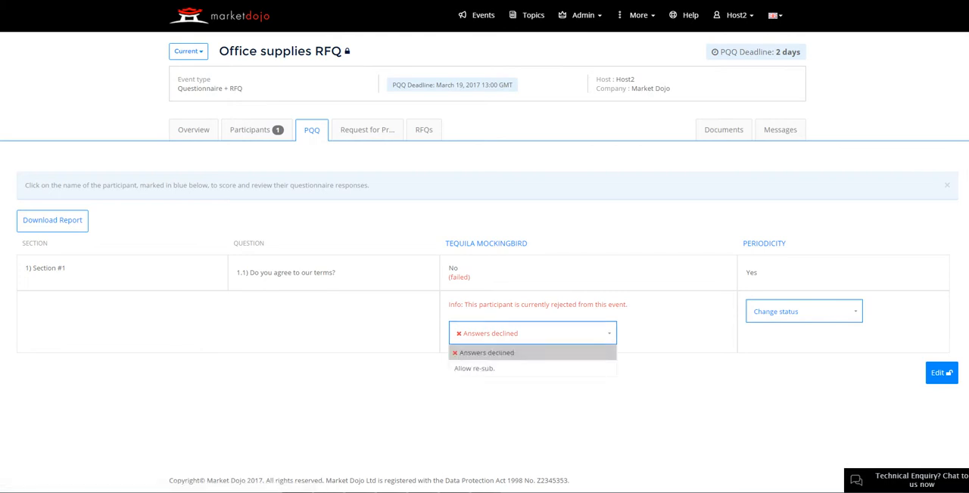
pyautogui.click(474, 369)
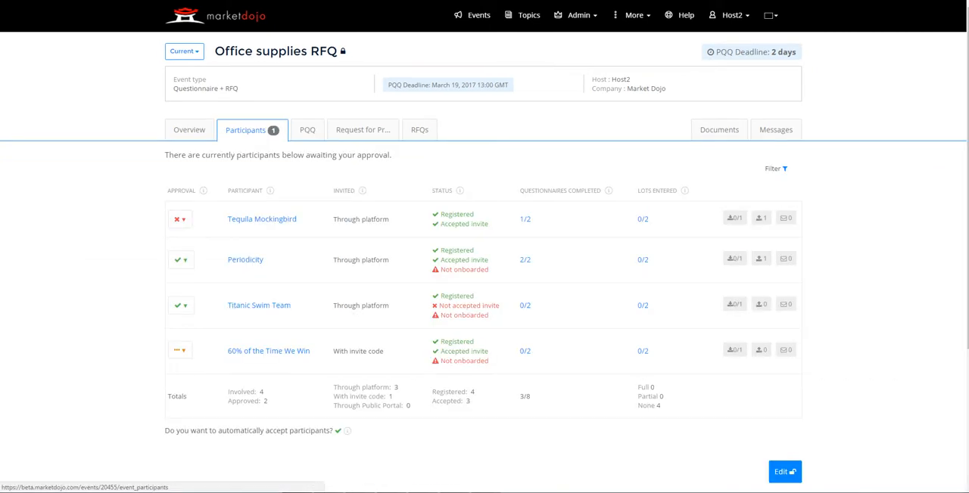
pyautogui.click(180, 219)
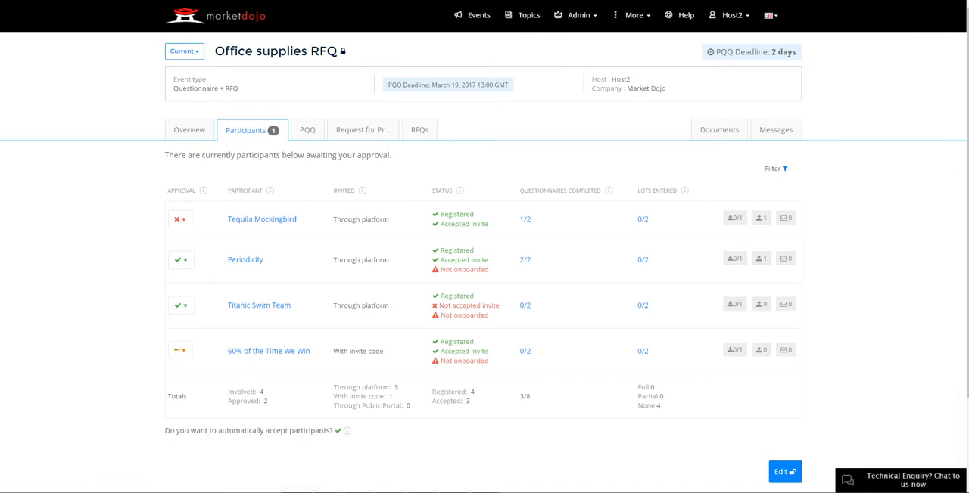
pyautogui.click(180, 219)
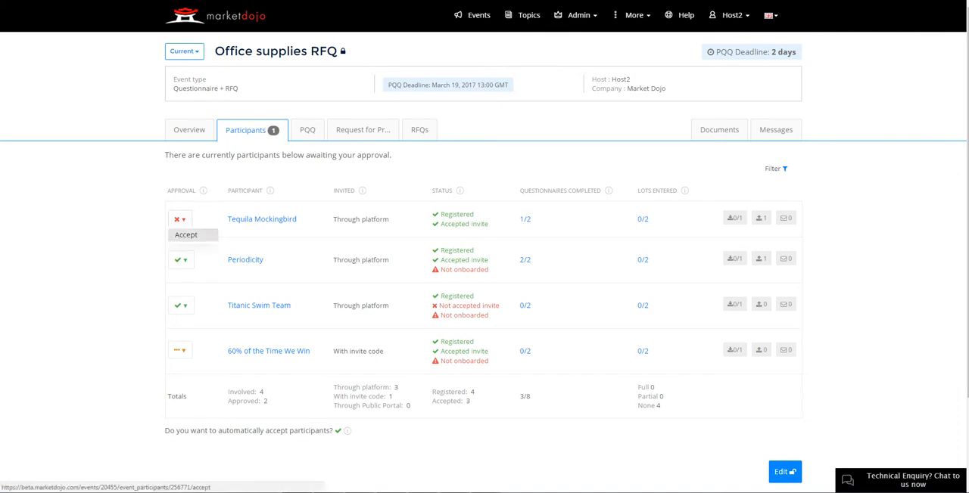
pyautogui.click(185, 234)
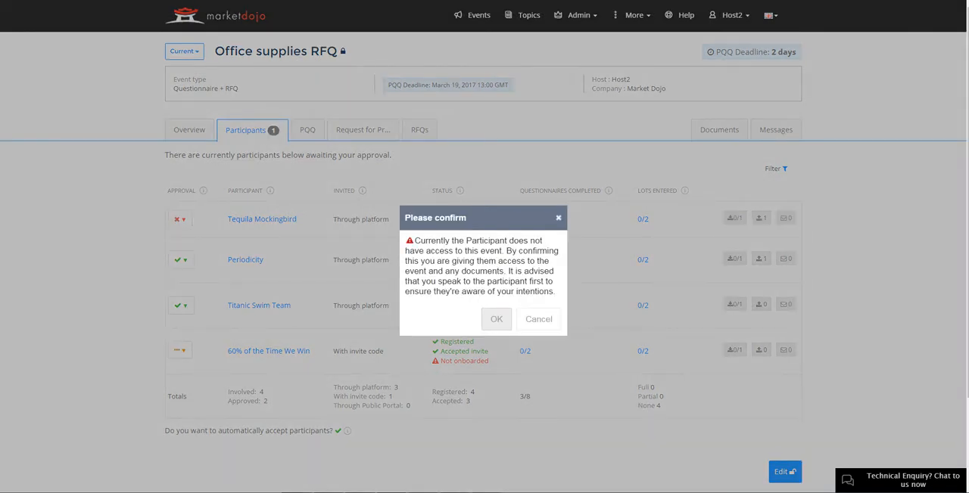
pyautogui.click(496, 319)
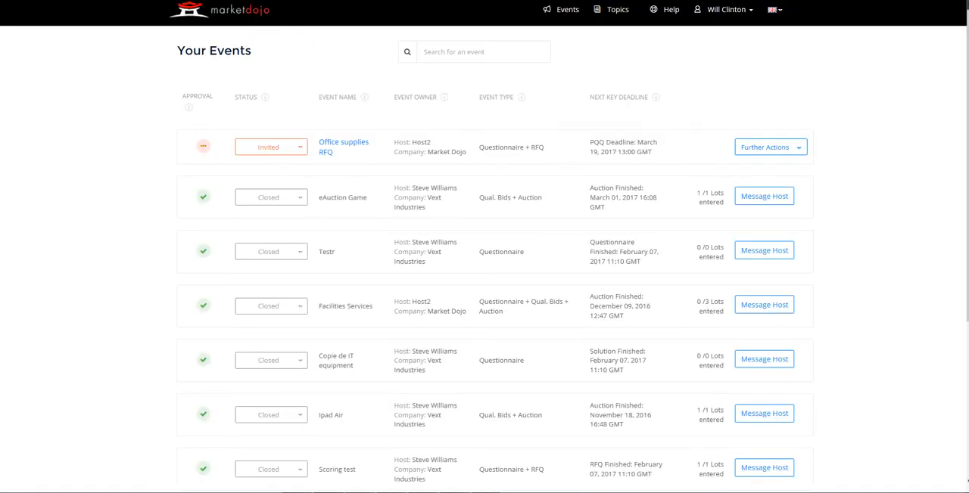
# From the participant account, accept the Office supplies RFQ invitation and resubmit the PQQ with Yes to the terms question
pyautogui.click(271, 147)
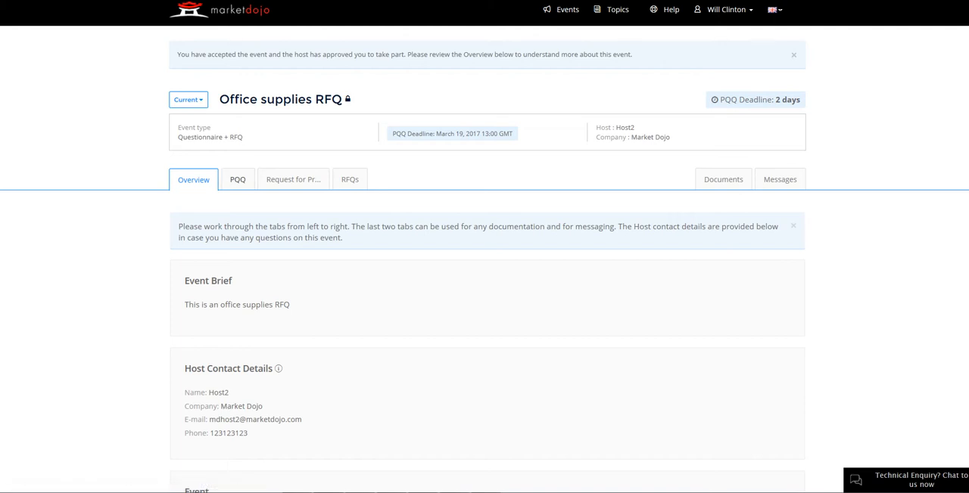
pyautogui.click(237, 180)
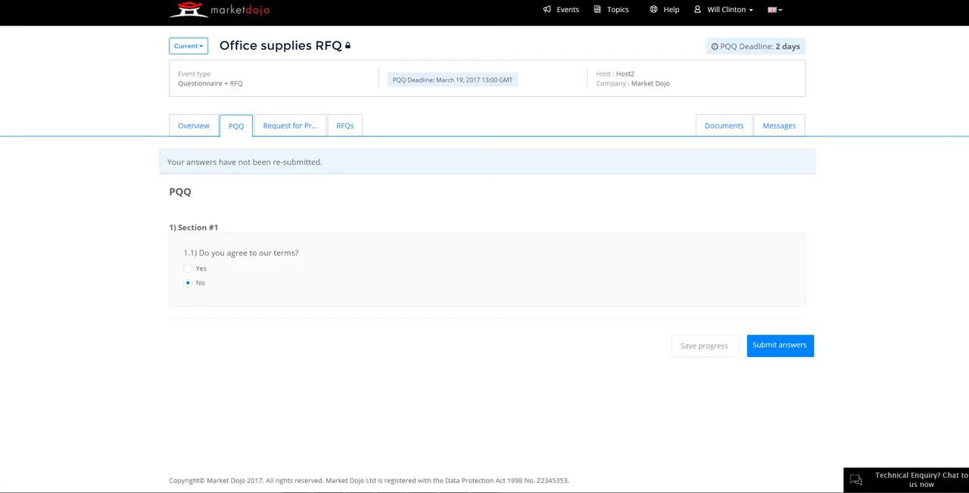
pyautogui.click(780, 346)
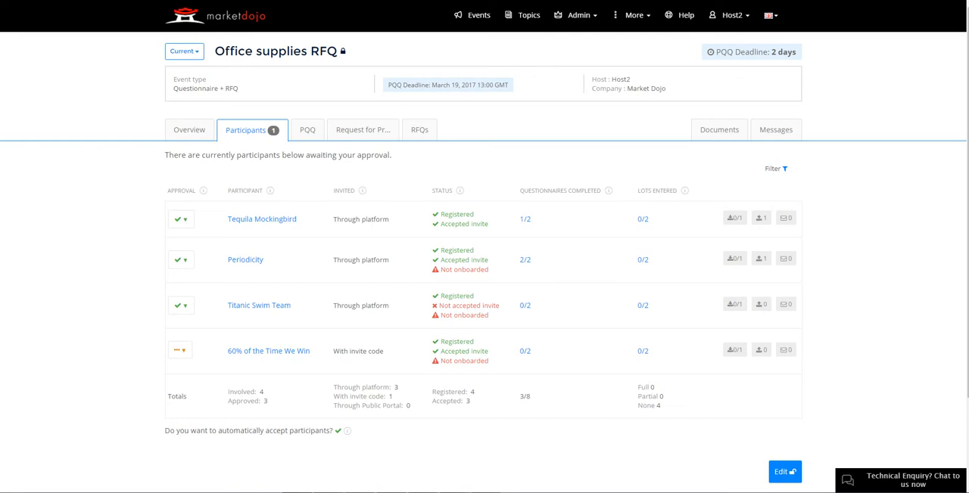
# From the host account, refresh the participants list and check Tequila Mockingbird's completed questionnaires and PQQ answers
pyautogui.press('F5')
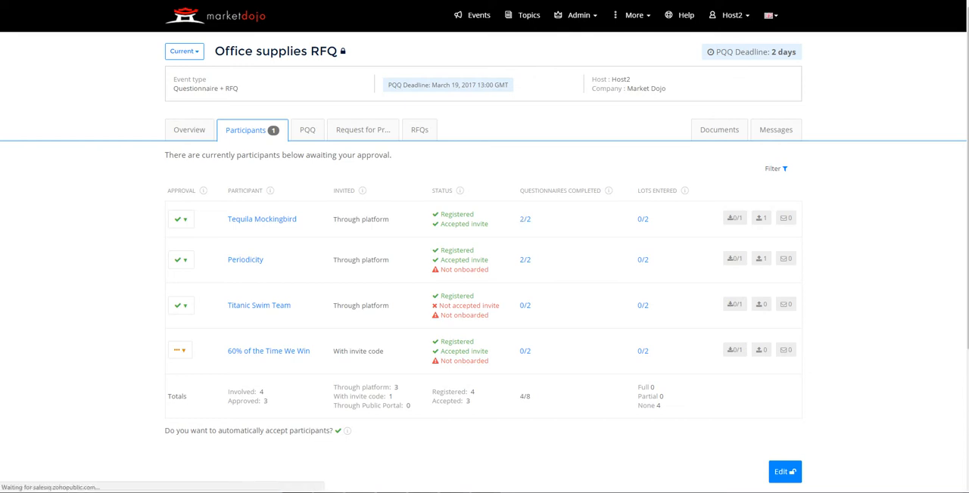
pyautogui.moveTo(533, 219); pyautogui.dragTo(520, 220)
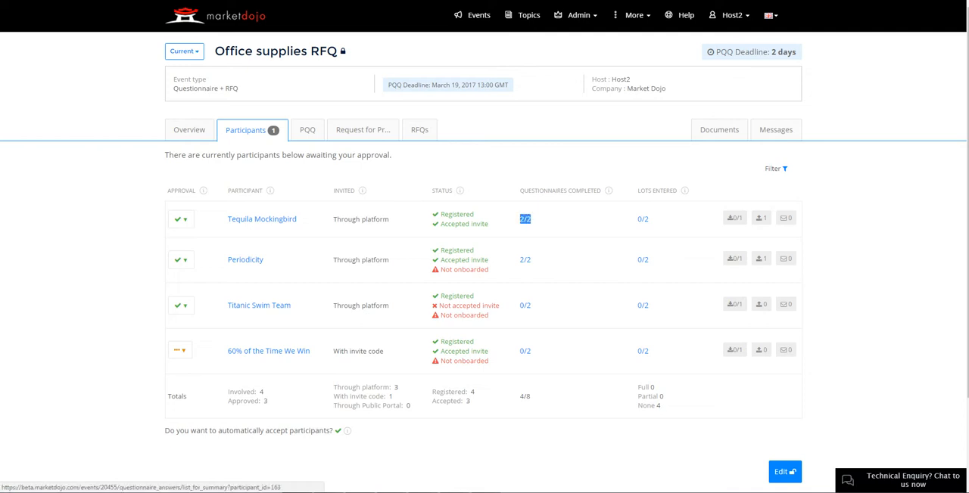
pyautogui.click(307, 130)
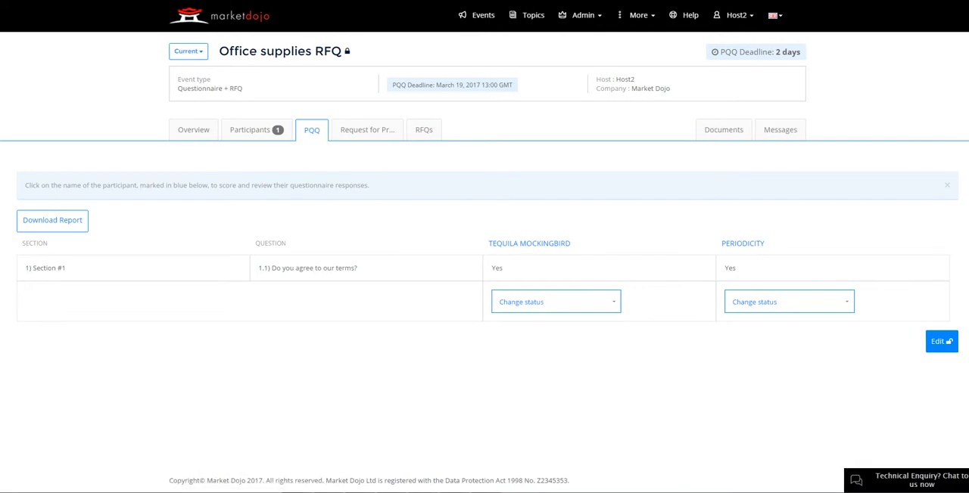
# Show the scores for the second questionnaire and open Tequila Mockingbird's responses for scoring
pyautogui.click(367, 130)
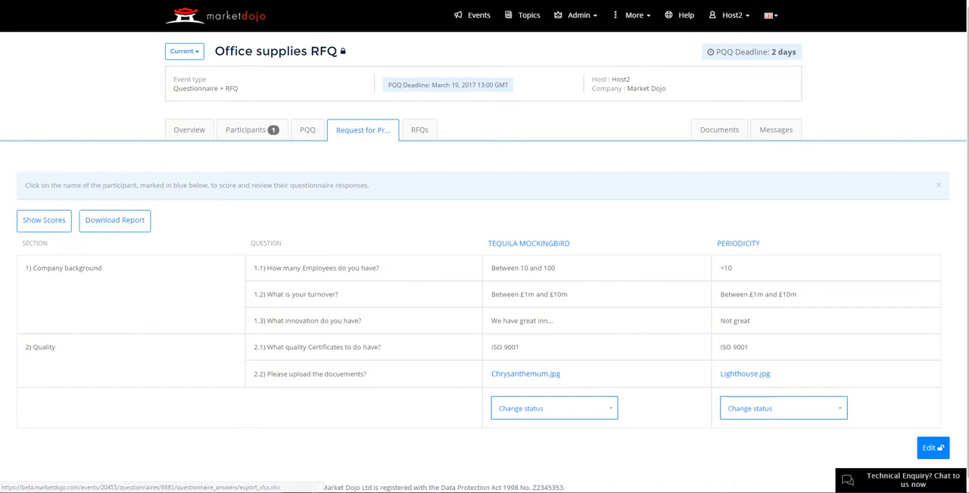
pyautogui.click(44, 221)
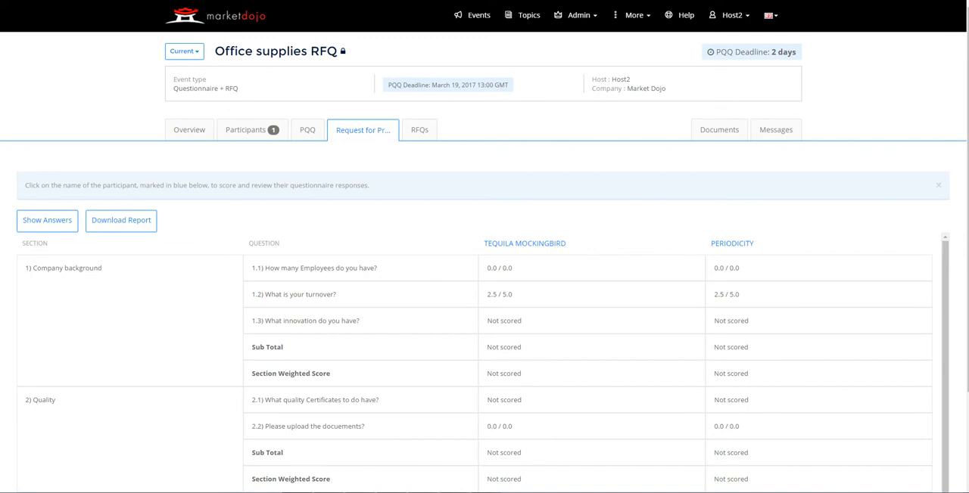
pyautogui.scroll(-4, 485, 340)
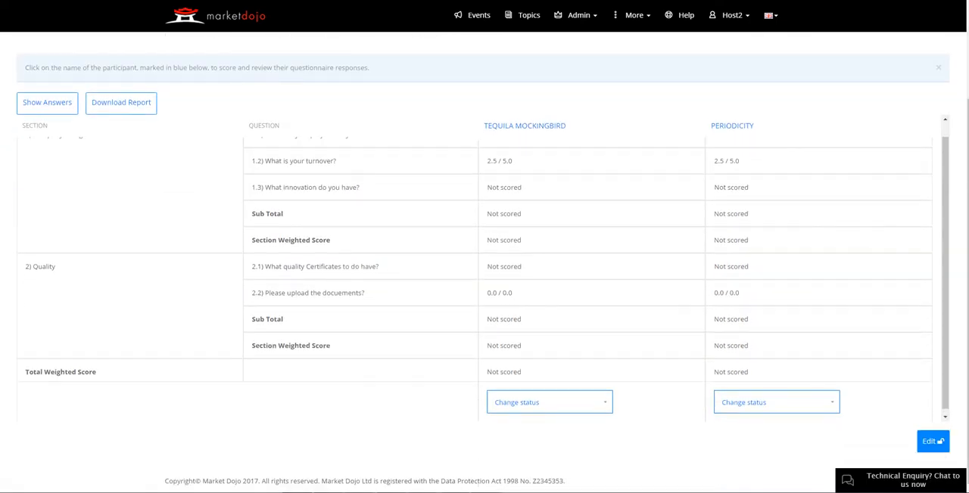
pyautogui.scroll(1, 484, 265)
pyautogui.click(525, 127)
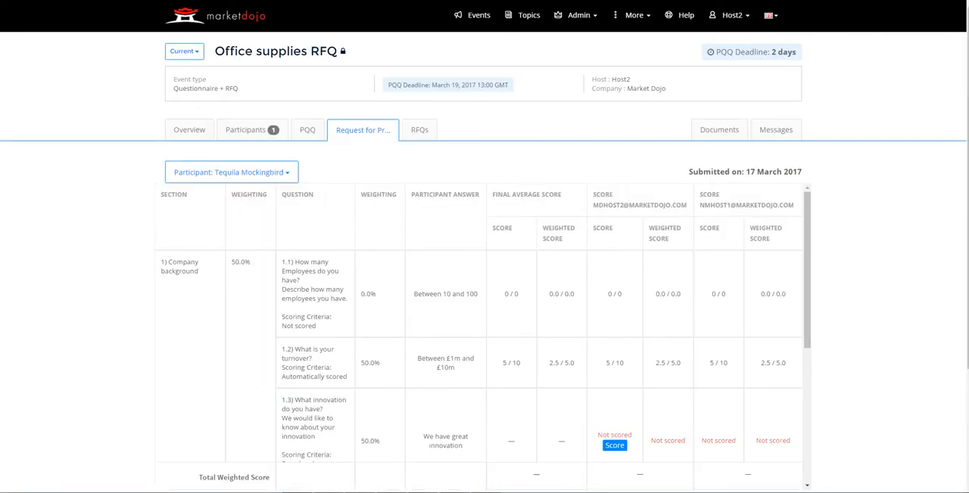
# Score Tequila Mockingbird's answer to question 1.3 on innovation as 5 out of 10 and save it
pyautogui.scroll(-1, 484, 302)
pyautogui.scroll(-1, 484, 265)
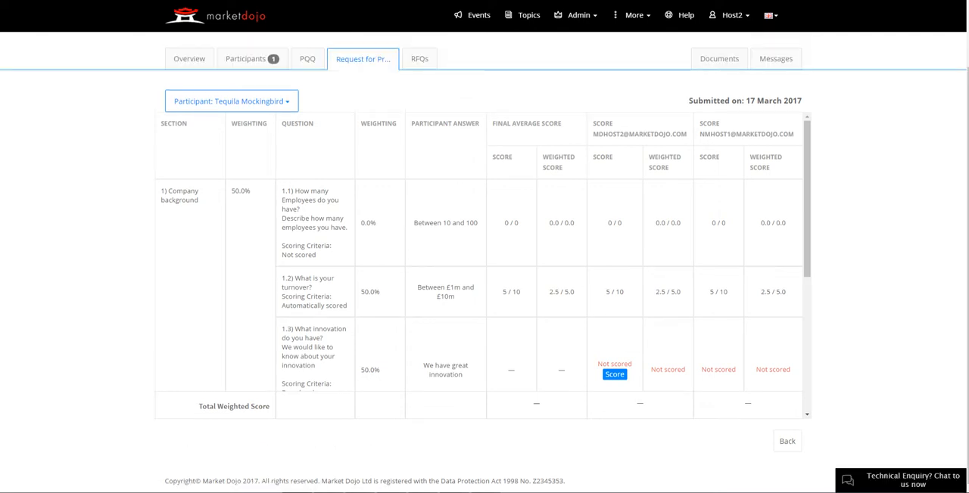
pyautogui.scroll(1, 614, 374)
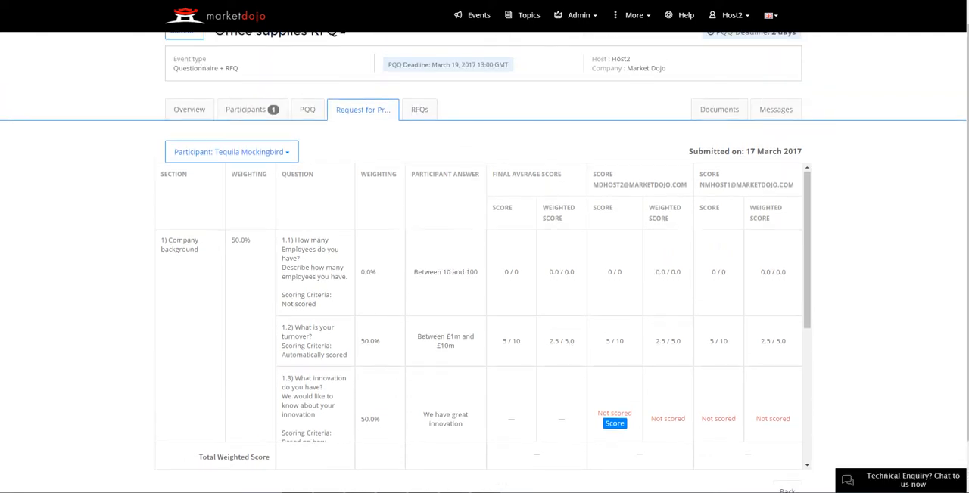
pyautogui.scroll(-1, 615, 374)
pyautogui.click(614, 374)
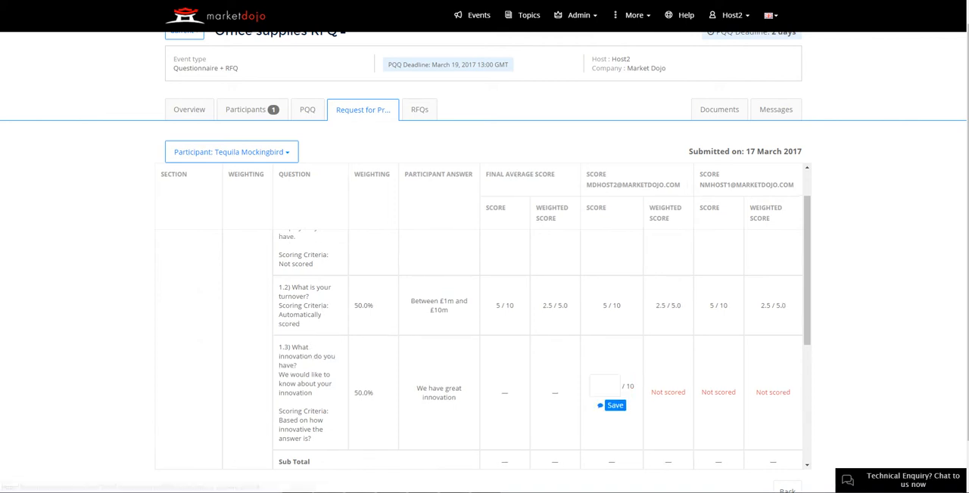
pyautogui.write('5')
pyautogui.press('Tab')
pyautogui.press('Return')
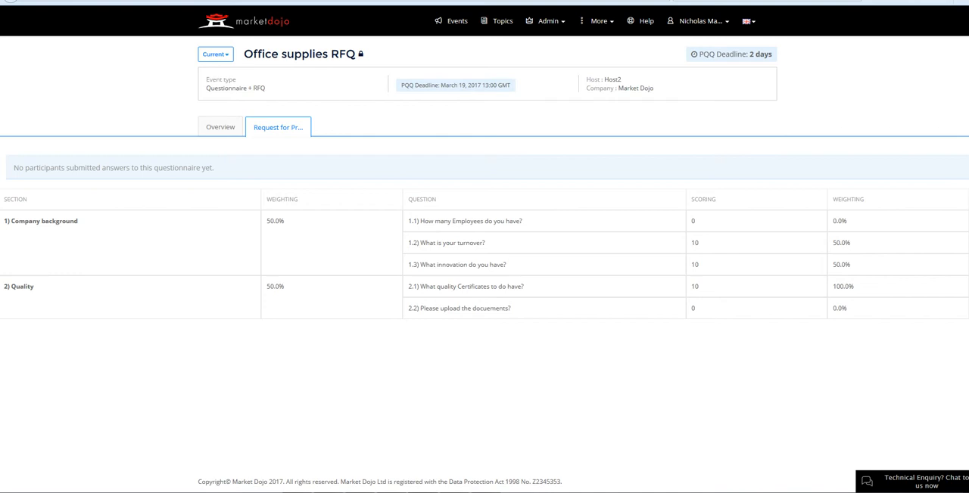
# From the second scorer's account, reload the questionnaire and score Tequila Mockingbird's answer to question 1.3 as 6 out of 10
pyautogui.click(664, 1)
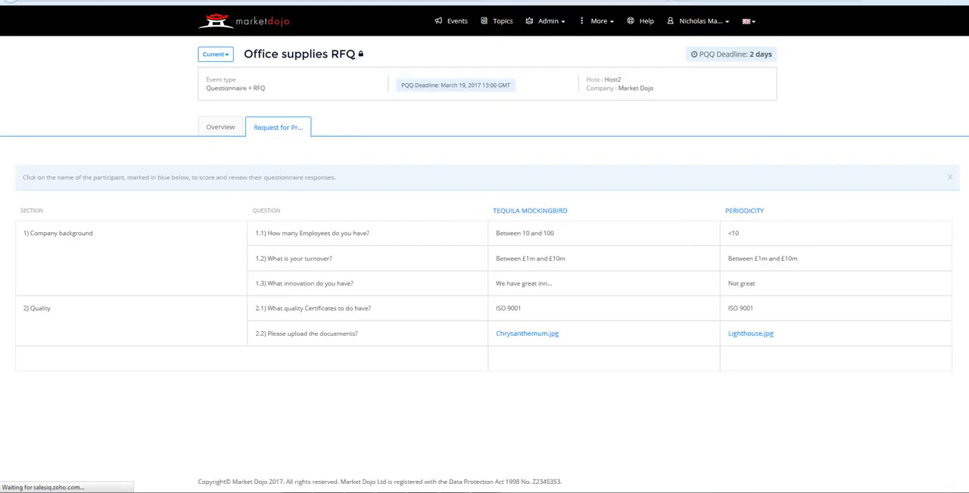
pyautogui.click(530, 211)
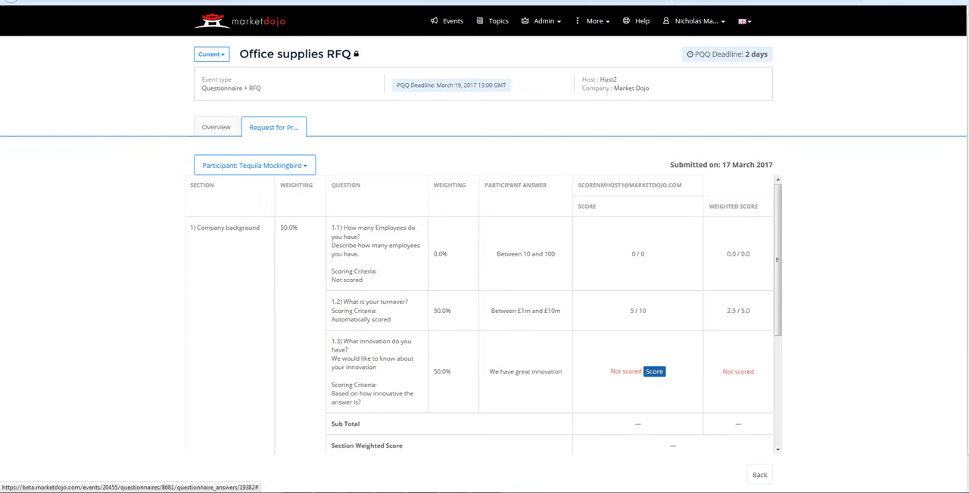
pyautogui.click(654, 371)
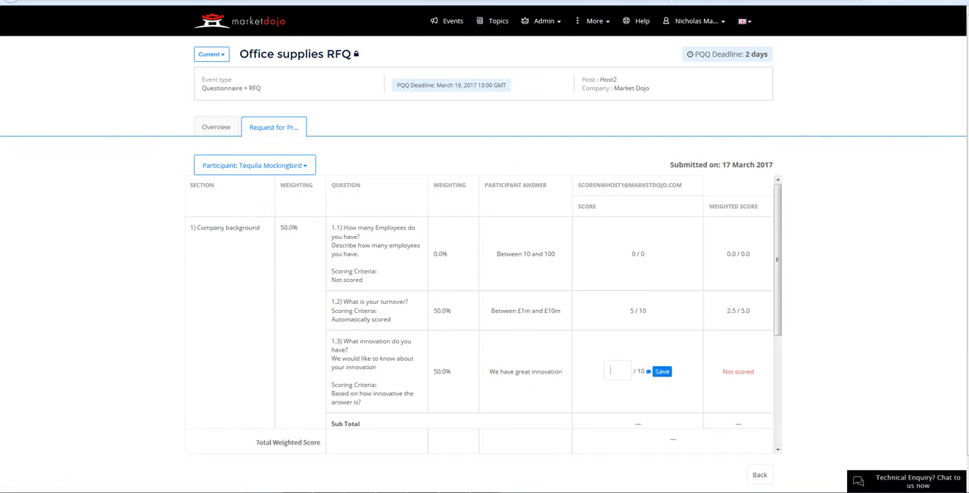
pyautogui.write('6')
pyautogui.press('Return')
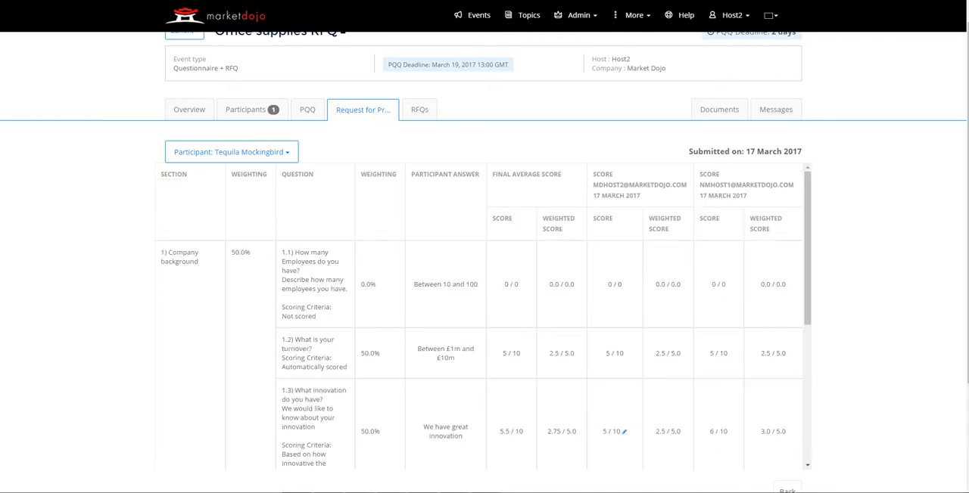
# From the host account, compare both scorers' scores and the final average and weighted scores for Tequila Mockingbird's company background answers
pyautogui.scroll(-2, 870, 265)
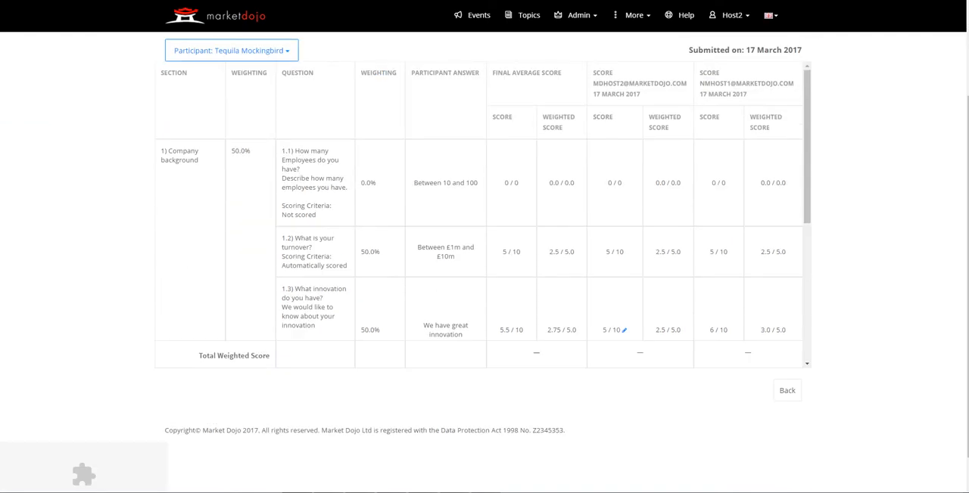
pyautogui.scroll(2, 484, 265)
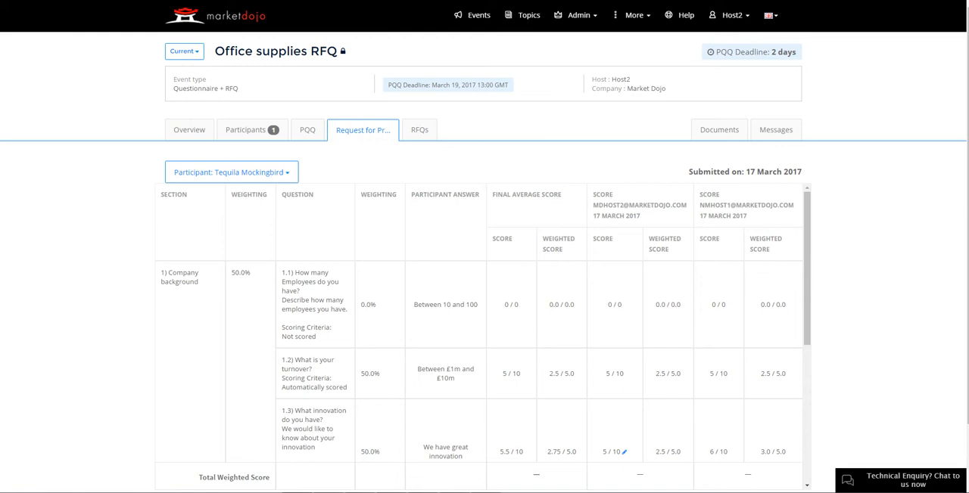
pyautogui.moveTo(709, 374); pyautogui.dragTo(788, 374)
pyautogui.moveTo(700, 205); pyautogui.dragTo(731, 205)
pyautogui.moveTo(683, 374); pyautogui.dragTo(605, 374)
pyautogui.moveTo(598, 206); pyautogui.dragTo(643, 205)
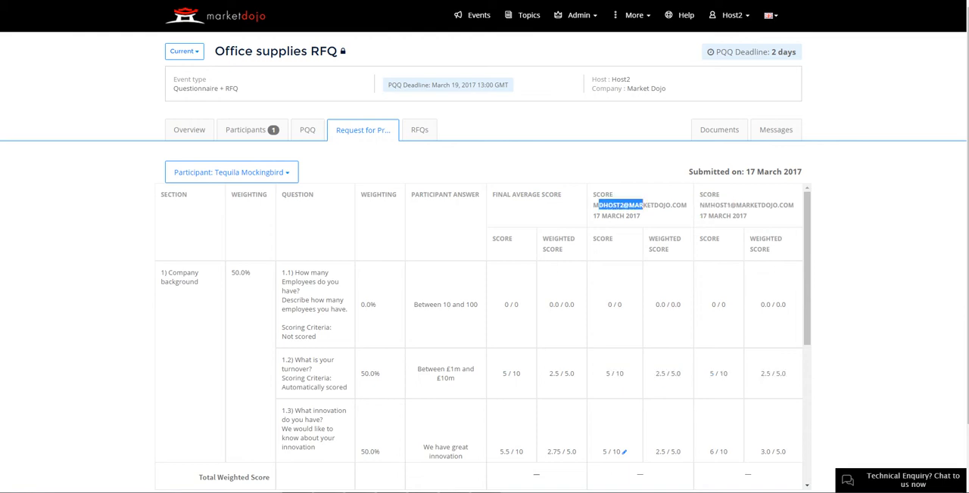
pyautogui.moveTo(575, 374); pyautogui.dragTo(552, 374)
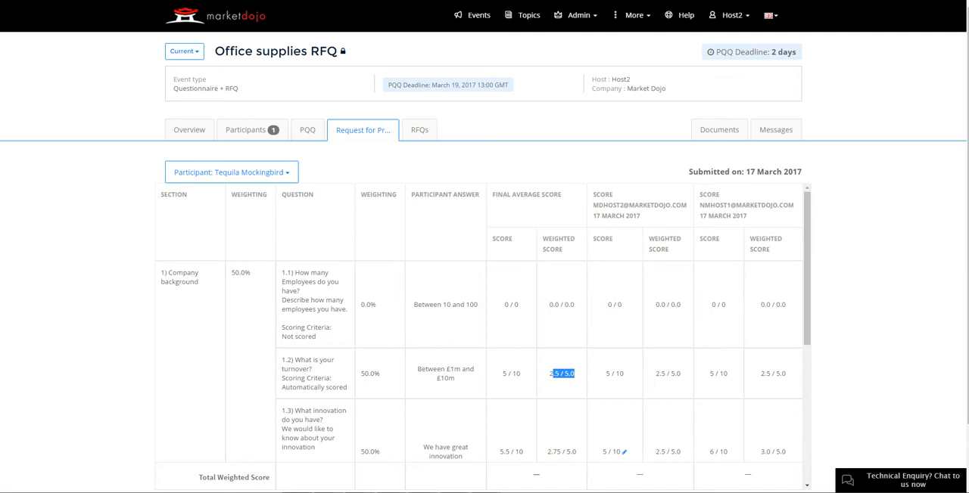
pyautogui.scroll(-2, 482, 364)
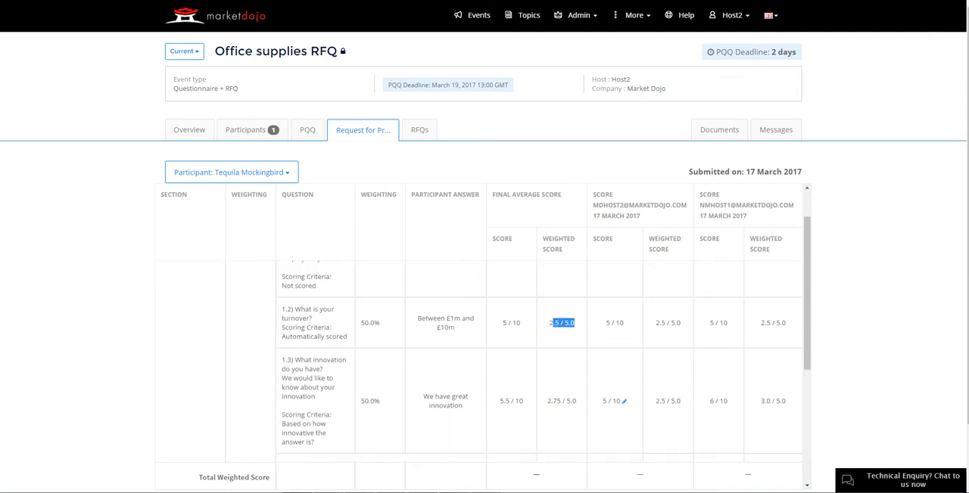
pyautogui.scroll(2, 483, 363)
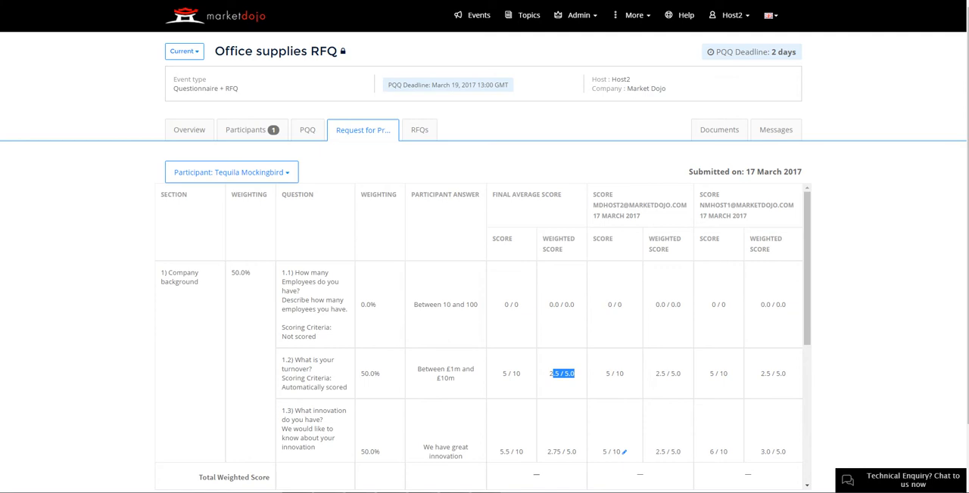
pyautogui.scroll(-4, 483, 363)
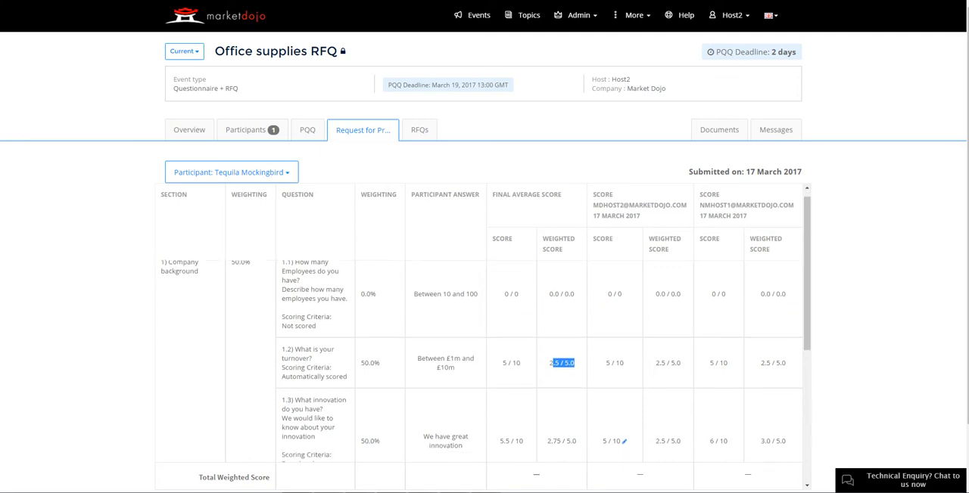
# Score Tequila Mockingbird's answer to question 2.1 on quality certificates as 5 out of 10 and save it
pyautogui.scroll(-2, 615, 451)
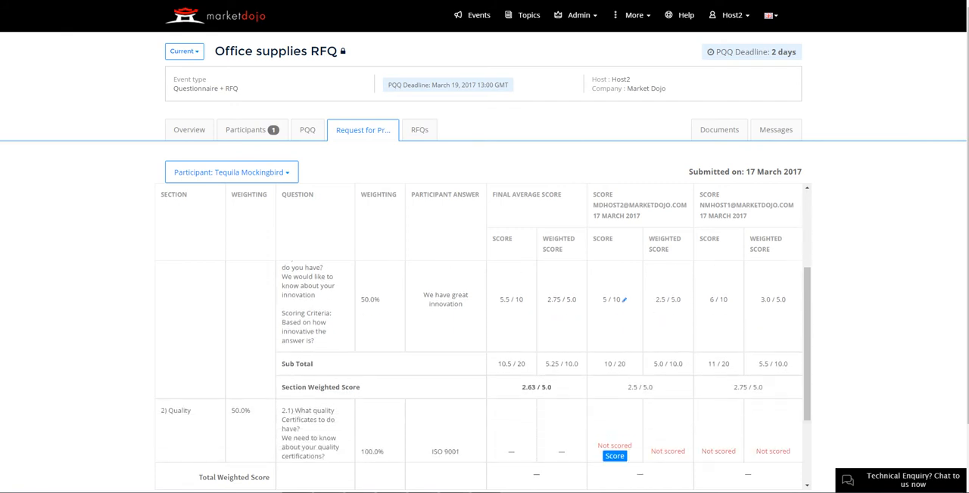
pyautogui.scroll(-5, 614, 451)
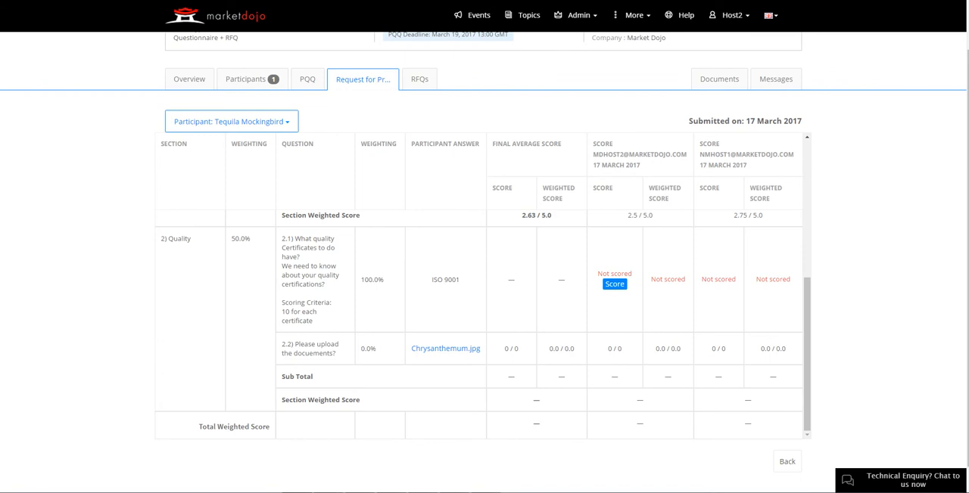
pyautogui.scroll(4, 483, 318)
pyautogui.click(615, 386)
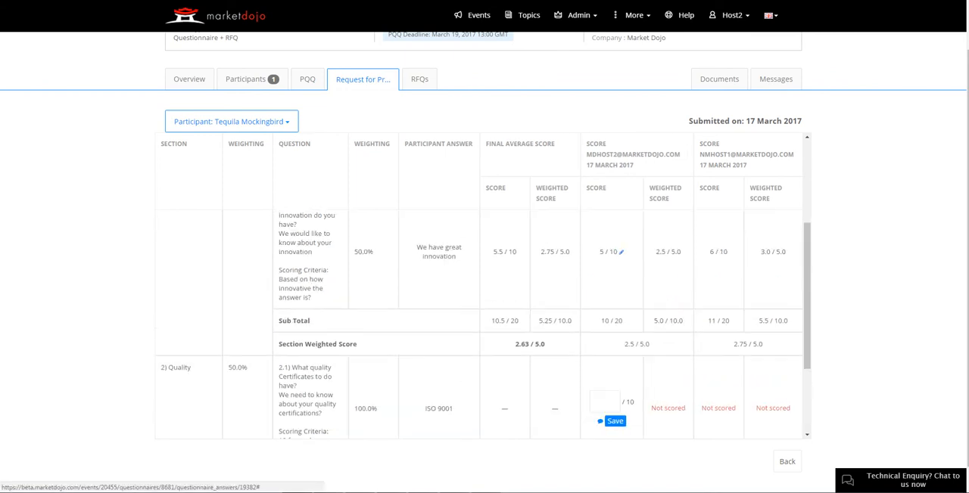
pyautogui.write('5')
pyautogui.press('Return')
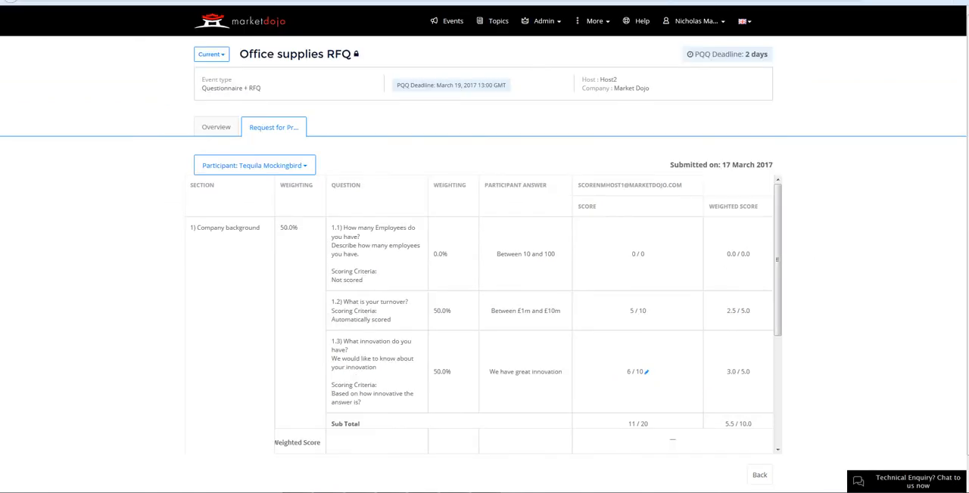
# From the second scorer's account, score Tequila Mockingbird's answer to question 2.1 as 5 out of 10 and save it
pyautogui.scroll(-3, 653, 372)
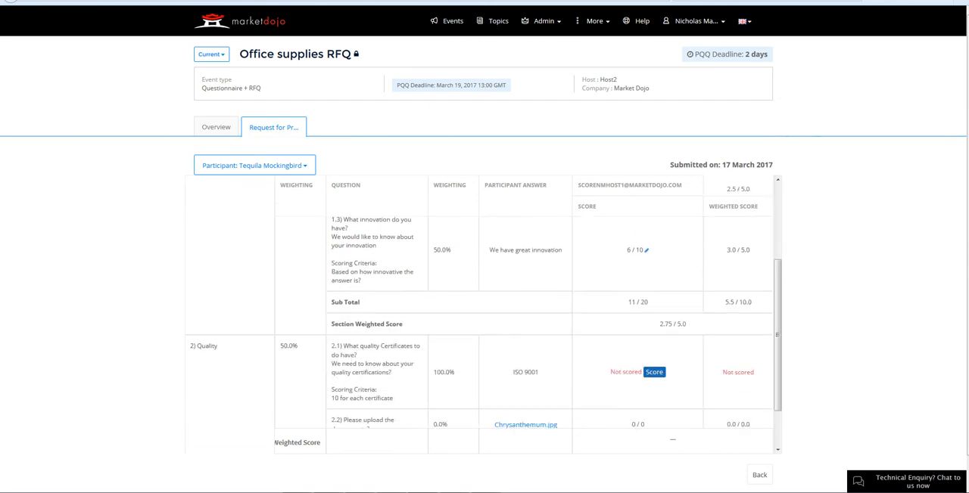
pyautogui.click(653, 372)
pyautogui.click(662, 372)
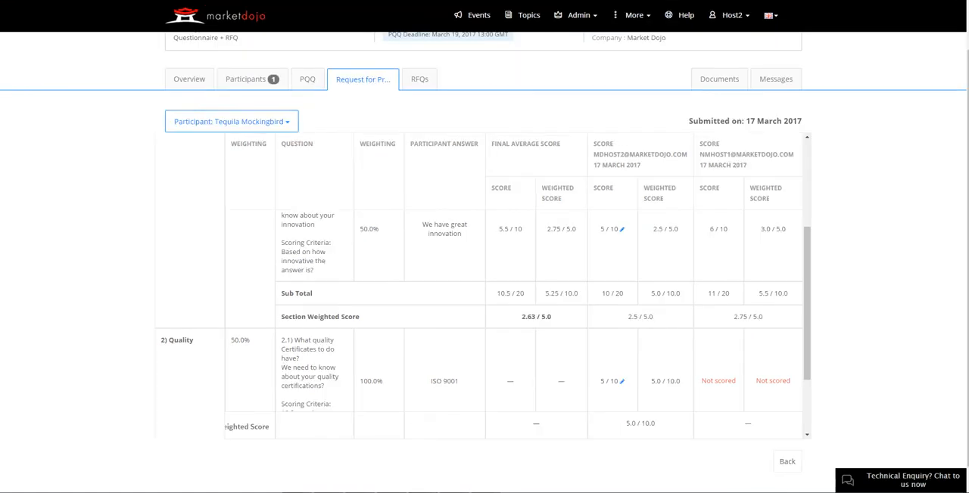
# From the host account, reload the scores and review the averages for the Quality section and both scorers' total weighted scores
pyautogui.press('F5')
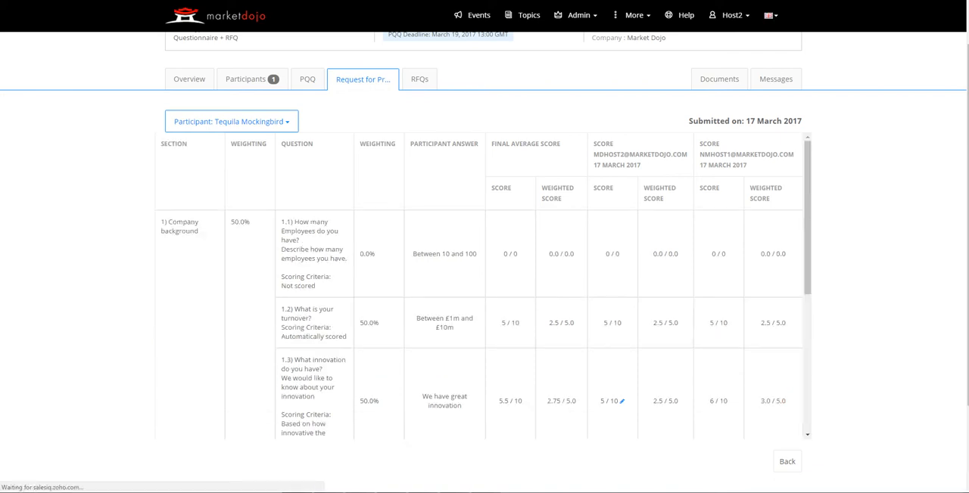
pyautogui.scroll(-10, 484, 317)
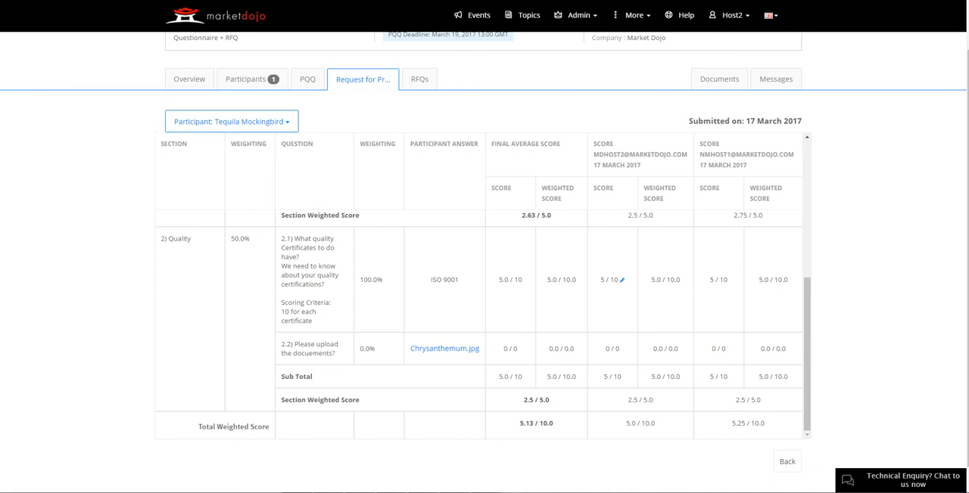
pyautogui.scroll(1, 484, 253)
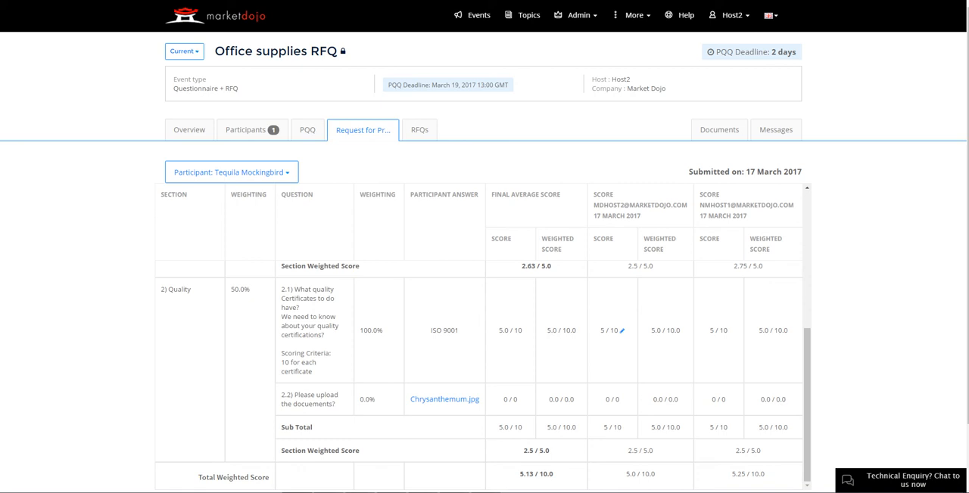
# Return to the side-by-side overview of participants' answers and open the status options for Tequila Mockingbird
pyautogui.click(307, 130)
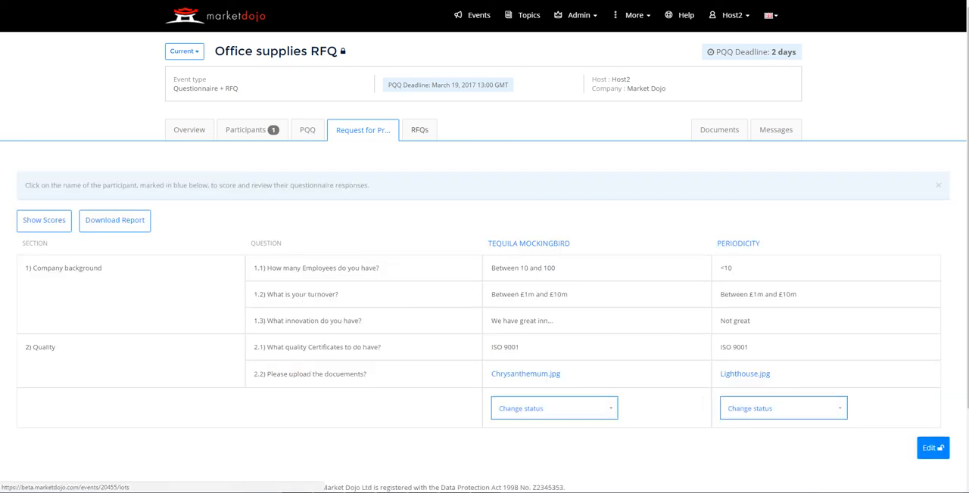
pyautogui.click(554, 409)
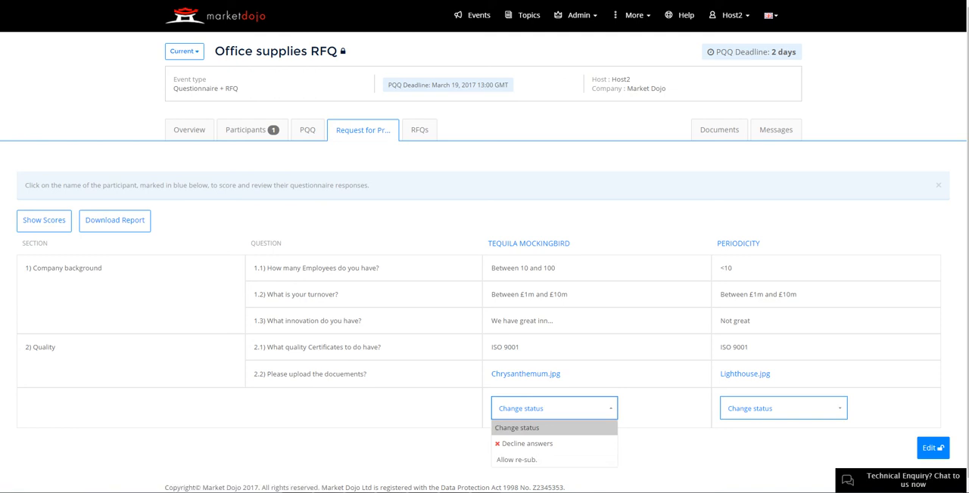